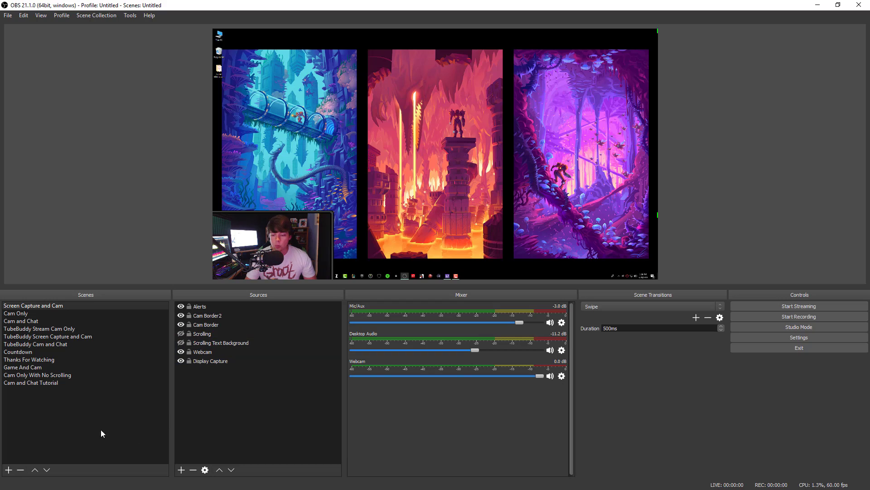
- Add a scene named 'Slideshow' to the Scenes list
{"action": "left_click", "coordinate": [9, 470]}
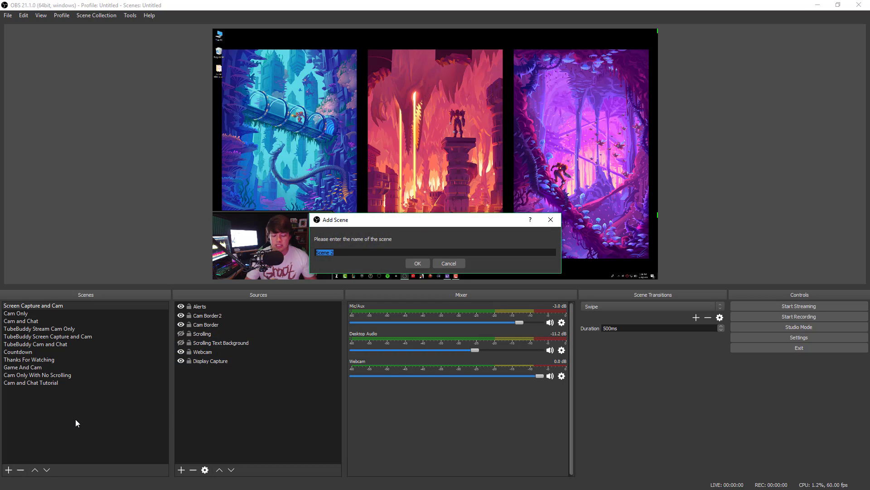
{"action": "type", "text": "Slideshow"}
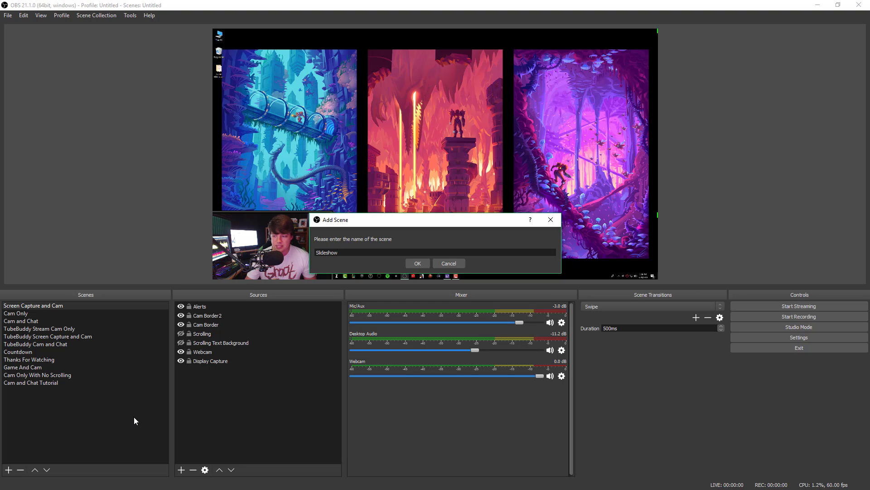
{"action": "left_click", "coordinate": [411, 262]}
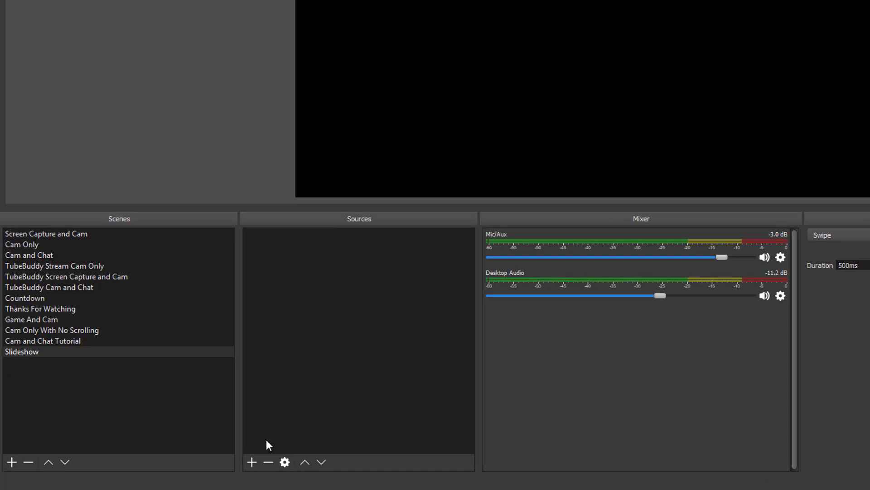
- Create a new Image Slide Show source in the Slideshow scene
{"action": "left_click", "coordinate": [252, 461]}
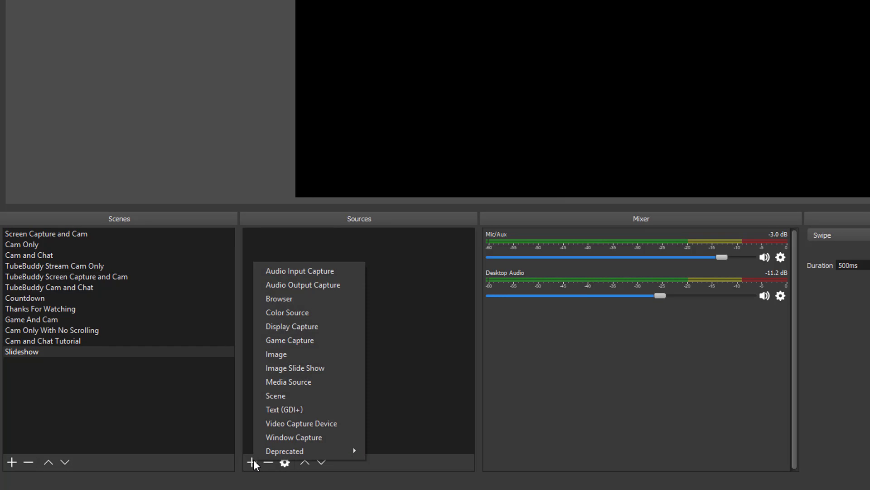
{"action": "left_click", "coordinate": [282, 368]}
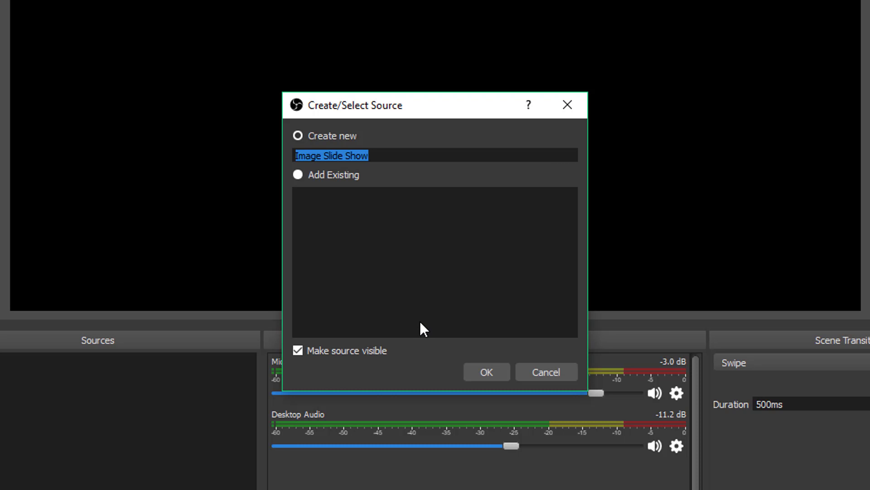
{"action": "left_click", "coordinate": [486, 371]}
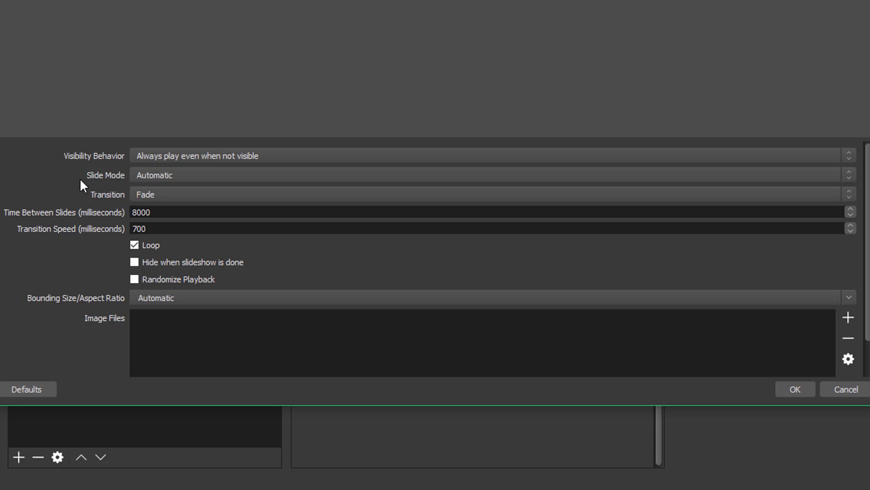
- Set Slide Mode to Manual (Use hotkeys to control slideshow) and Transition to Slide
{"action": "left_click", "coordinate": [159, 178]}
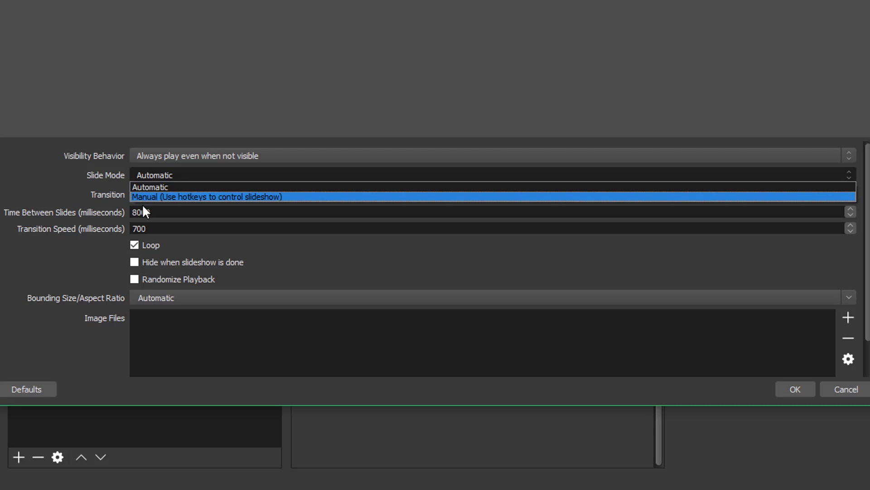
{"action": "left_click", "coordinate": [146, 197]}
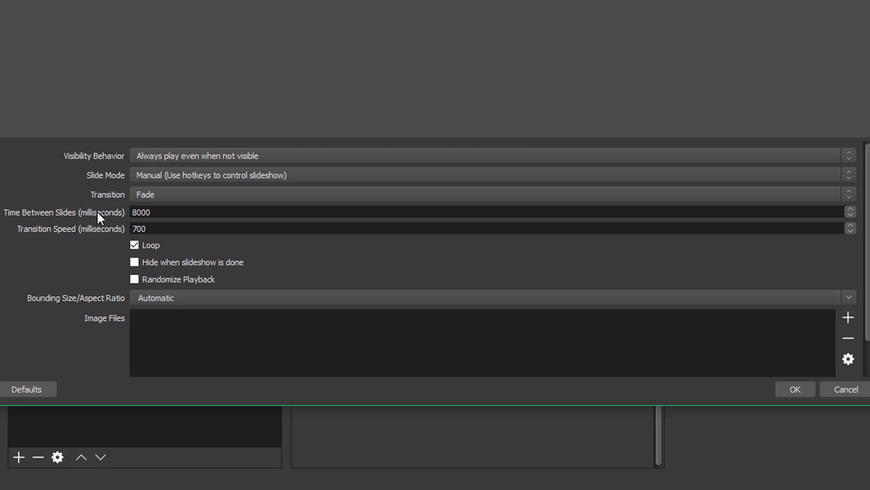
{"action": "left_click", "coordinate": [145, 174]}
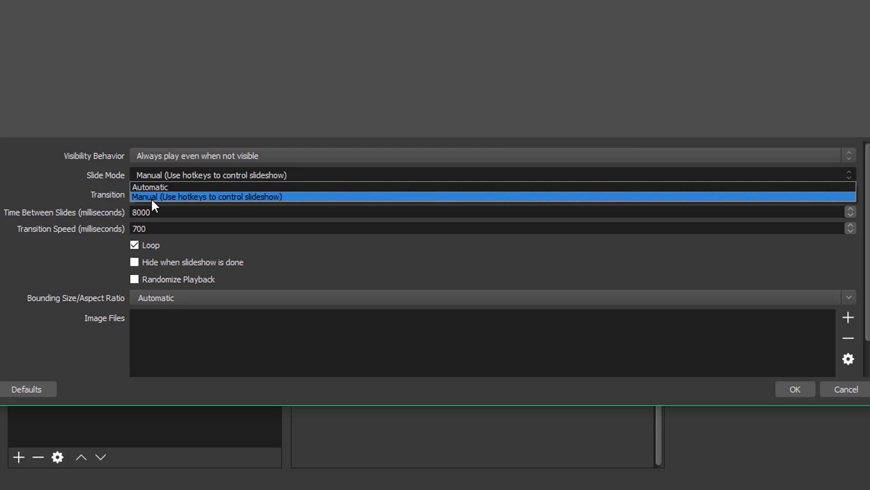
{"action": "left_click", "coordinate": [117, 181]}
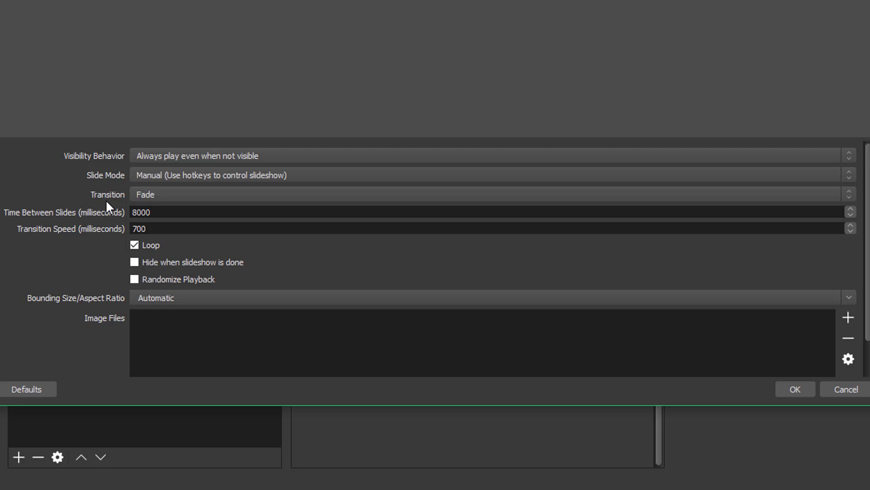
{"action": "left_click", "coordinate": [150, 192]}
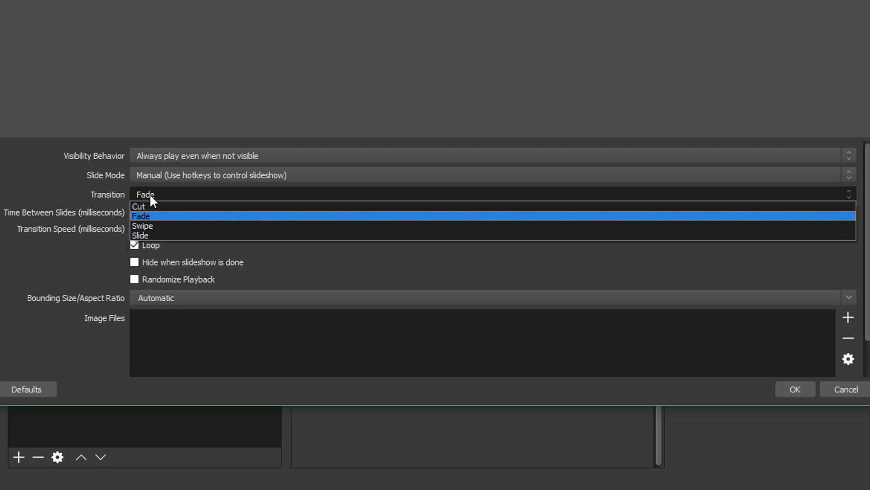
{"action": "left_click", "coordinate": [148, 235]}
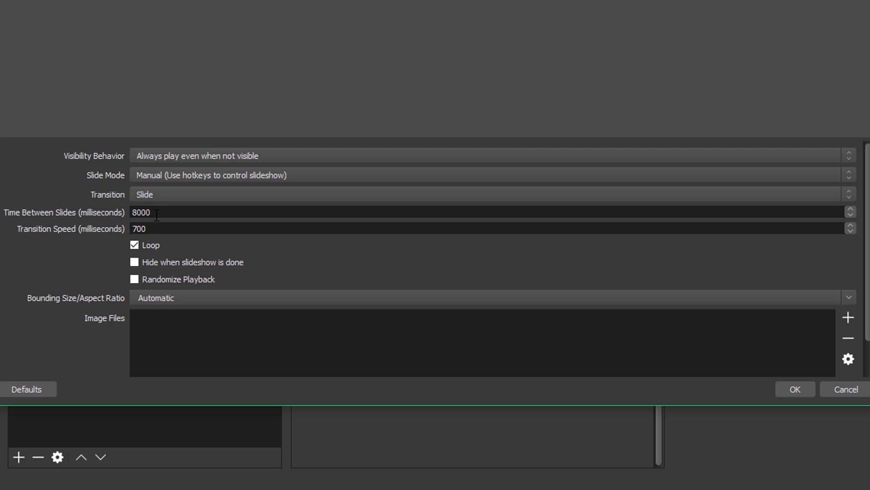
- Change Time Between Slides from 8000 to 15000 milliseconds
{"action": "left_click_drag", "start_coordinate": [154, 212], "coordinate": [92, 204]}
{"action": "type", "text": "15000"}
{"action": "left_click", "coordinate": [134, 262]}
{"action": "left_click", "coordinate": [850, 297]}
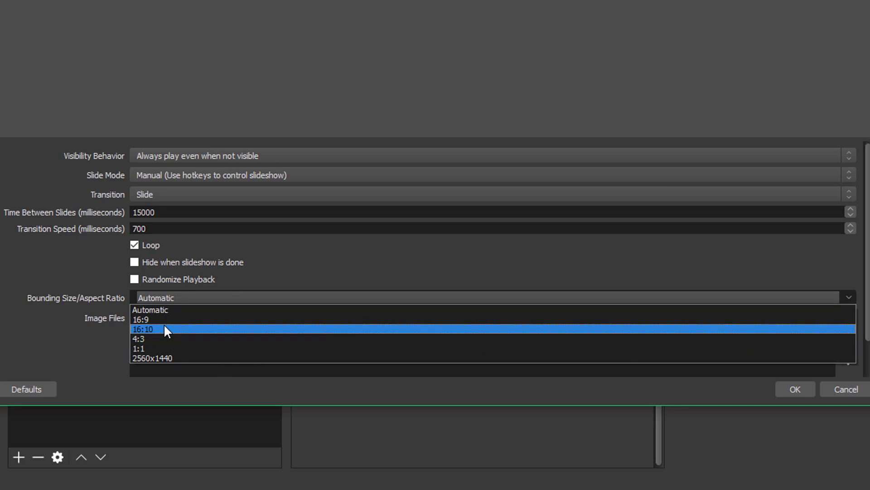
{"action": "left_click", "coordinate": [153, 309]}
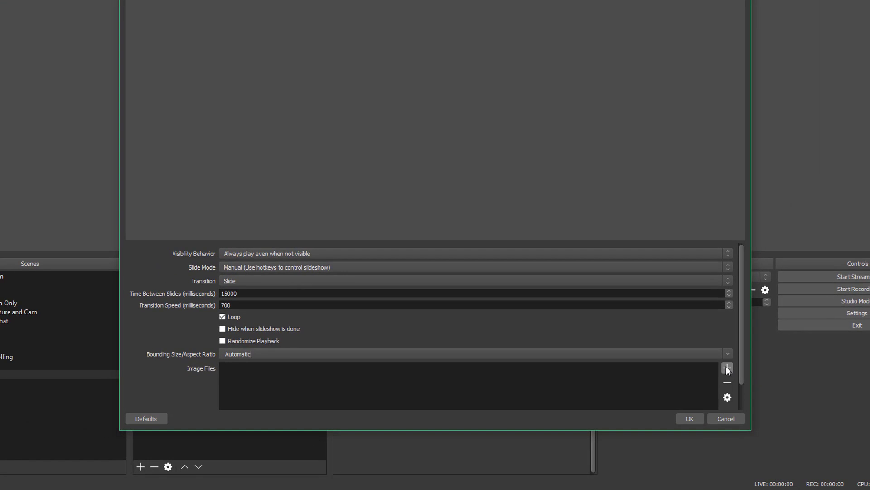
- Add the Collab 1 through How to find collab 3 images plus 'Why should you collab' from the Desktop folder
{"action": "left_click", "coordinate": [848, 317]}
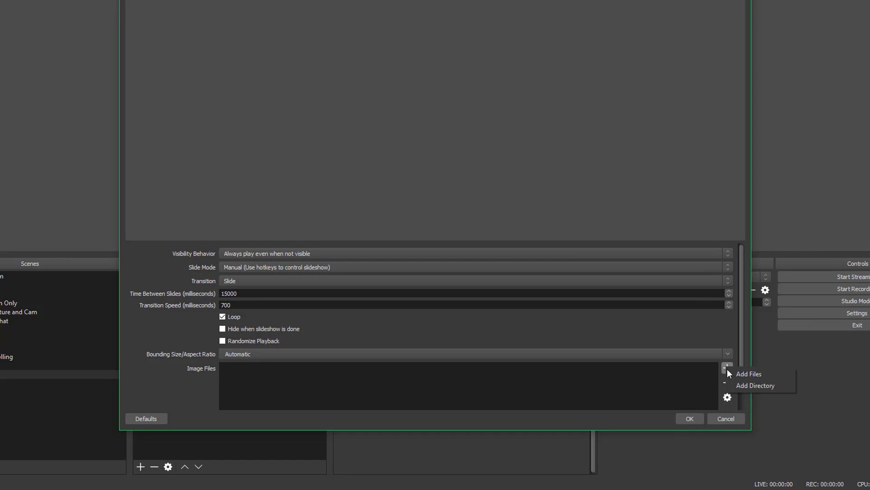
{"action": "left_click", "coordinate": [736, 372]}
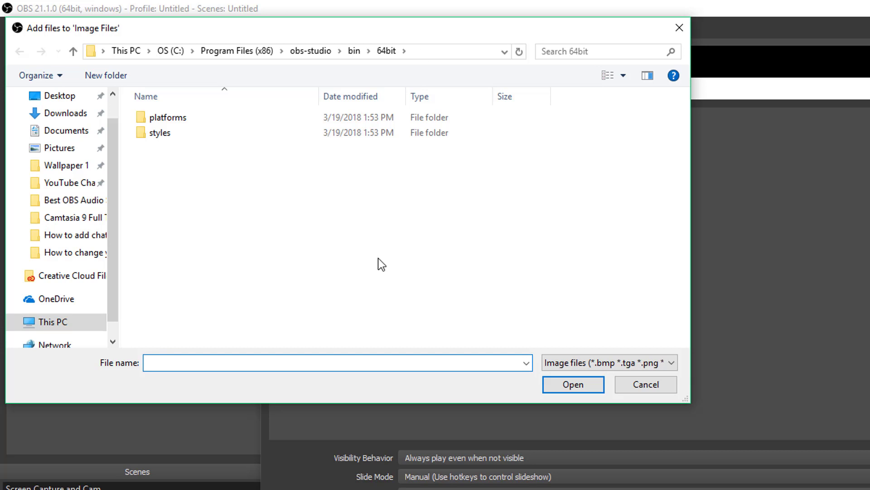
{"action": "left_click", "coordinate": [61, 96]}
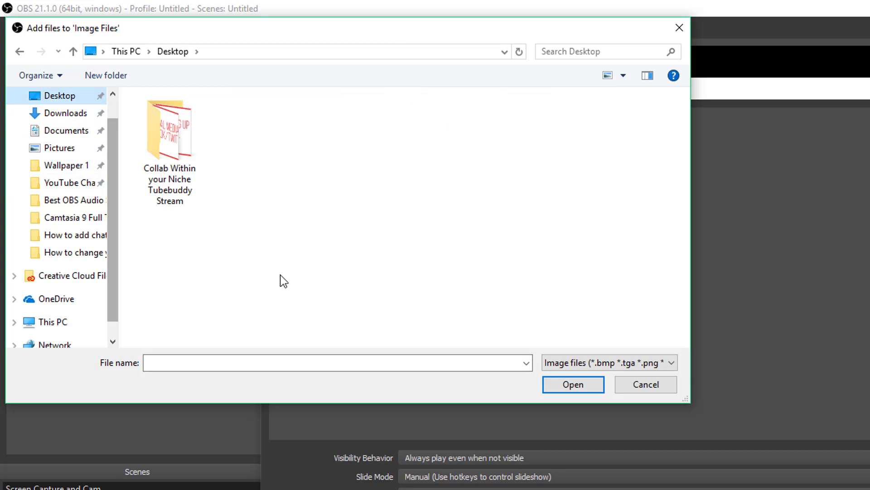
{"action": "double_click", "coordinate": [184, 186]}
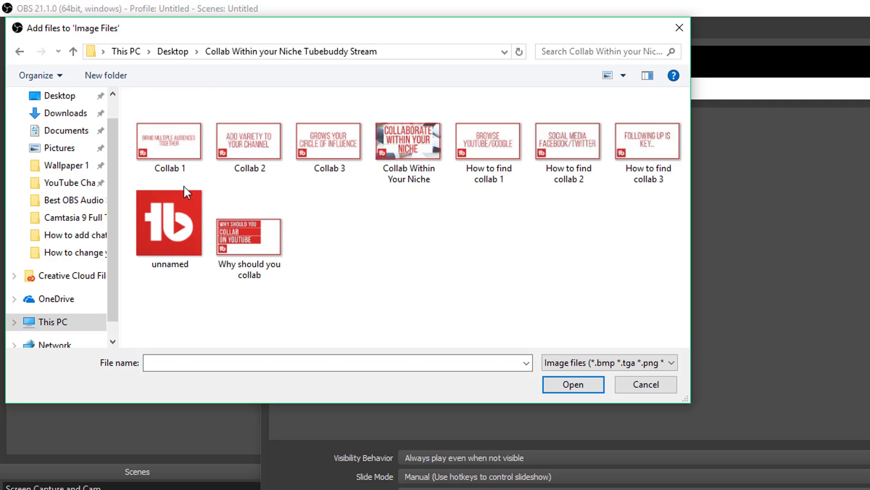
{"action": "left_click", "coordinate": [177, 136]}
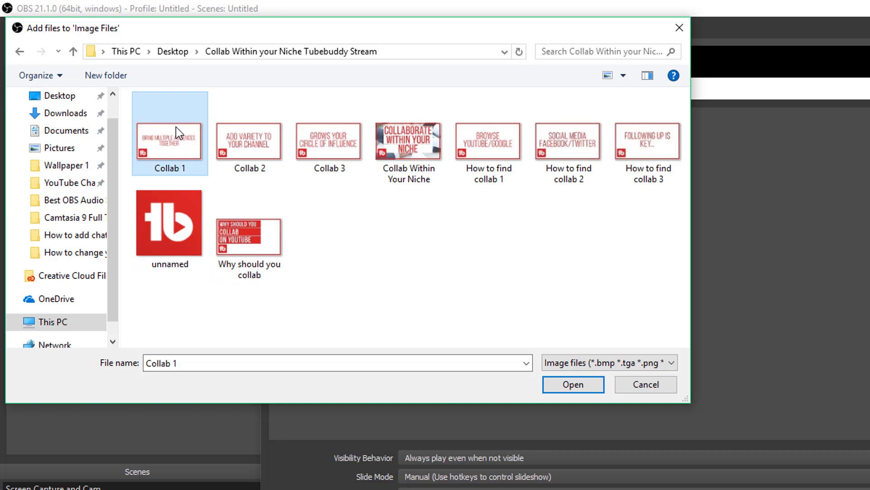
{"action": "left_click", "coordinate": [654, 175], "text": "shift"}
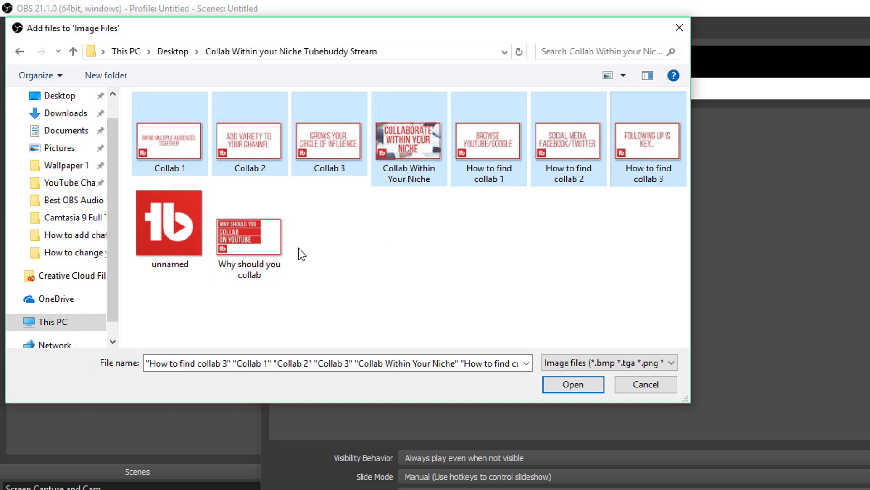
{"action": "left_click", "coordinate": [268, 256], "text": "ctrl"}
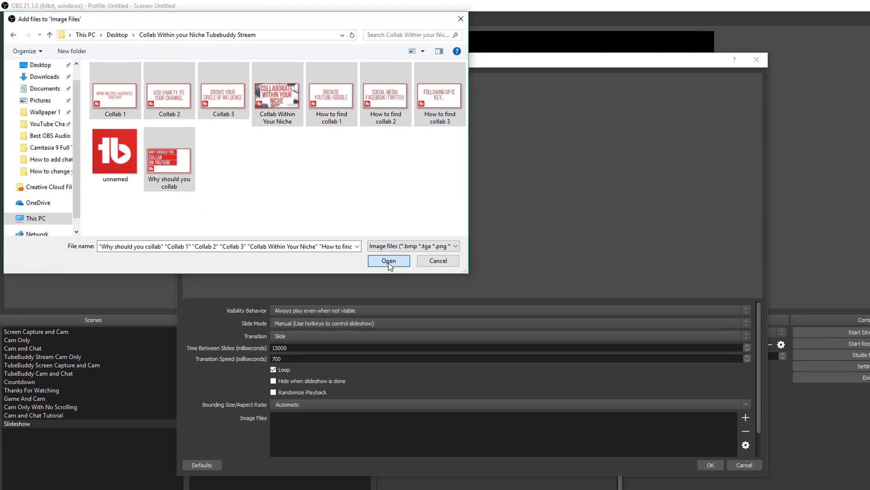
{"action": "left_click", "coordinate": [568, 387]}
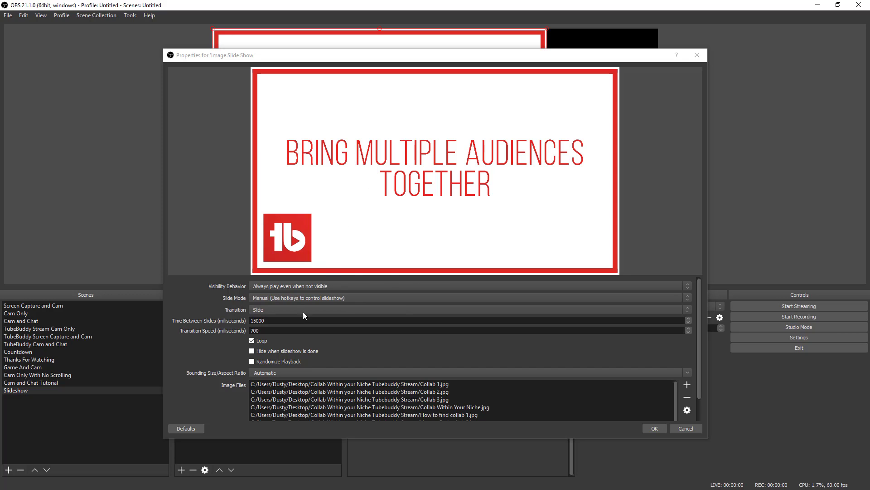
- Move 'Why should you collab.jpg' up to the top of the Image Files list
{"action": "scroll", "coordinate": [409, 402], "scroll_direction": "down", "scroll_amount": 1}
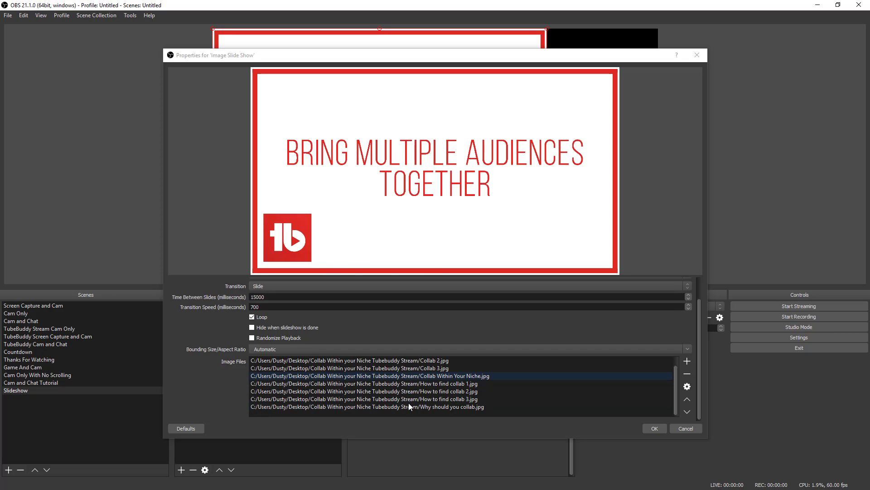
{"action": "scroll", "coordinate": [409, 403], "scroll_direction": "up", "scroll_amount": 1}
{"action": "scroll", "coordinate": [408, 404], "scroll_direction": "down", "scroll_amount": 2}
{"action": "left_click", "coordinate": [447, 405]}
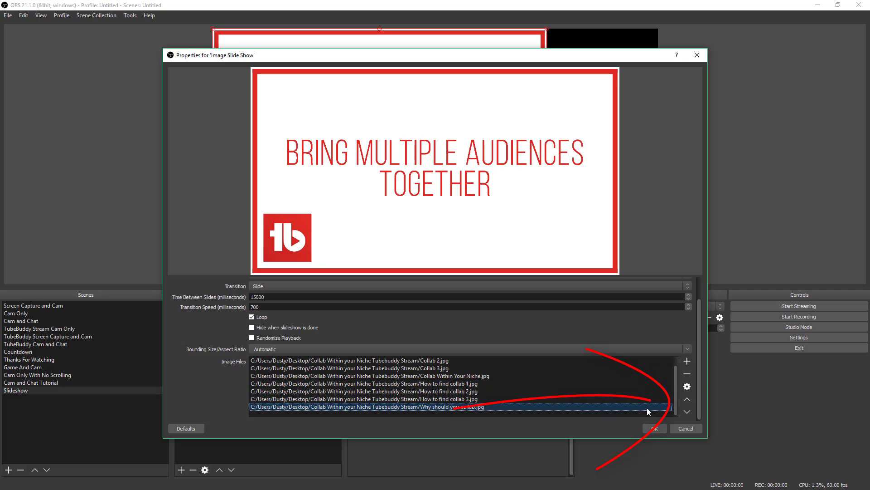
{"action": "left_click", "coordinate": [687, 401]}
{"action": "left_click", "coordinate": [687, 401]}
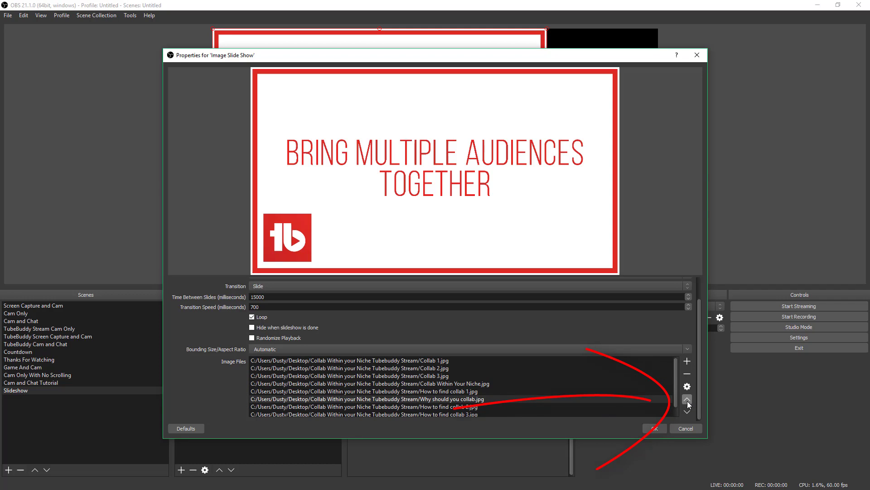
{"action": "left_click", "coordinate": [687, 401]}
{"action": "left_click", "coordinate": [687, 400]}
{"action": "left_click", "coordinate": [687, 401]}
{"action": "left_click", "coordinate": [687, 401]}
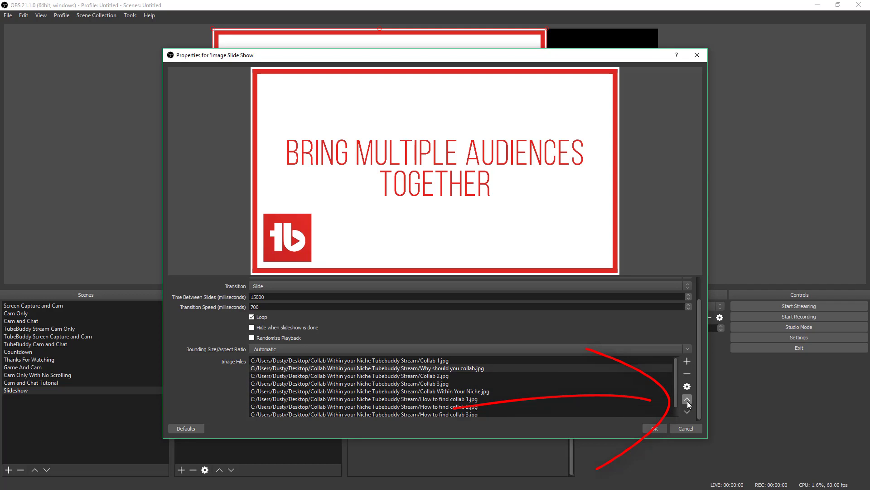
{"action": "left_click", "coordinate": [687, 401]}
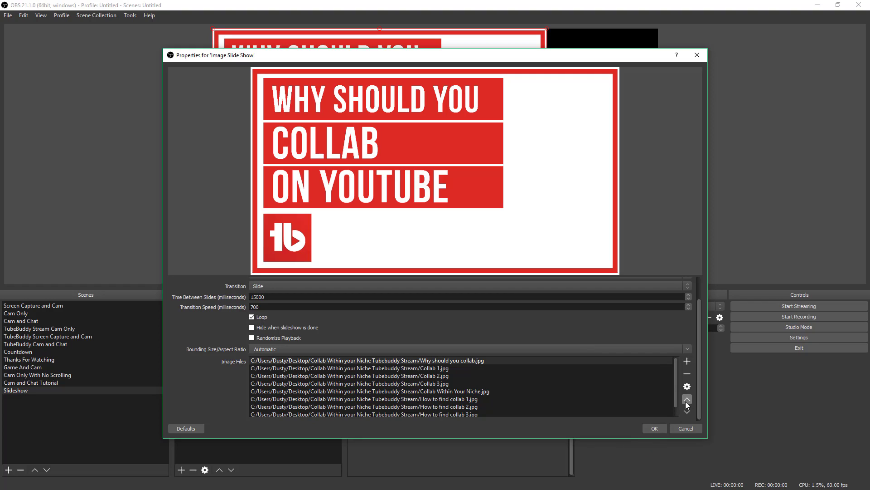
{"action": "left_click", "coordinate": [510, 399]}
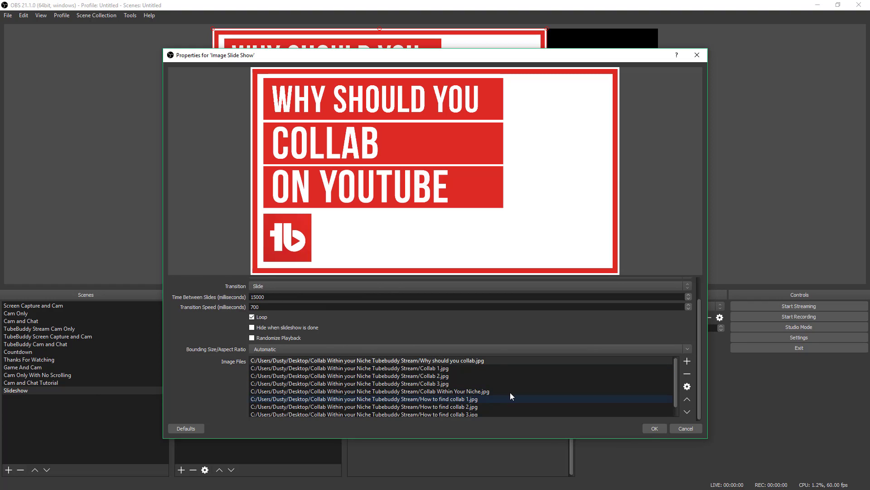
- Accept the slideshow properties and stretch the source to fill the whole canvas
{"action": "left_click", "coordinate": [653, 427]}
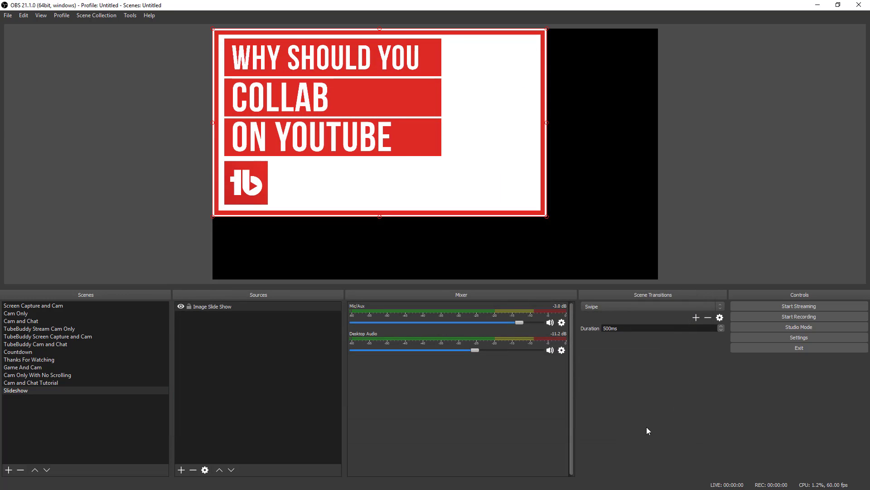
{"action": "left_click_drag", "start_coordinate": [548, 218], "coordinate": [627, 279]}
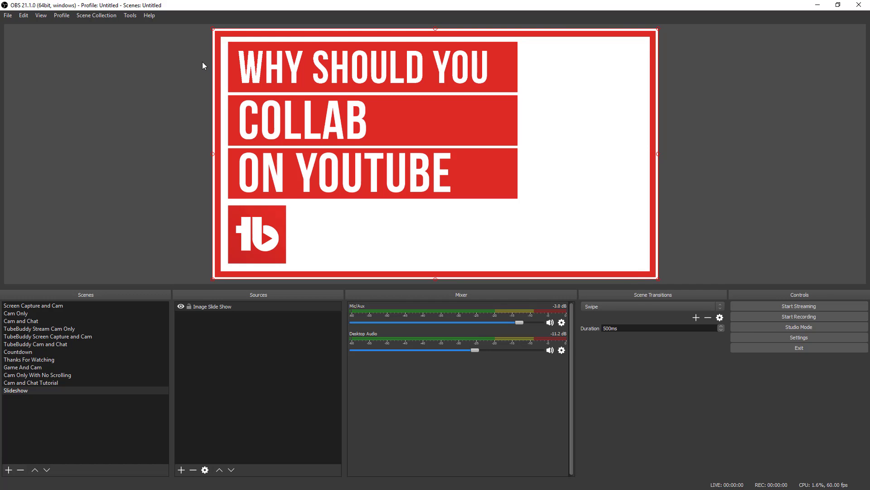
{"action": "left_click_drag", "start_coordinate": [213, 32], "coordinate": [218, 64]}
{"action": "left_click", "coordinate": [143, 143]}
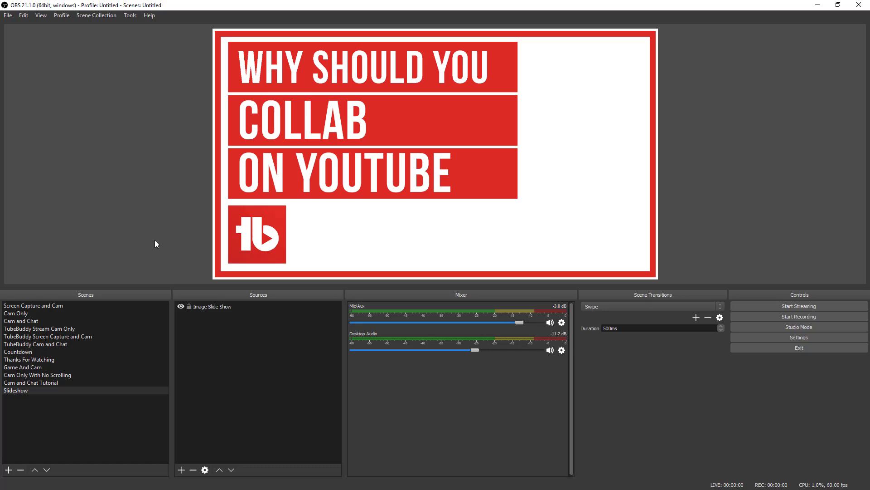
- In Settings > Hotkeys, assign Right to Next Slide and Left to Previous Slide, then apply
{"action": "left_click", "coordinate": [9, 19]}
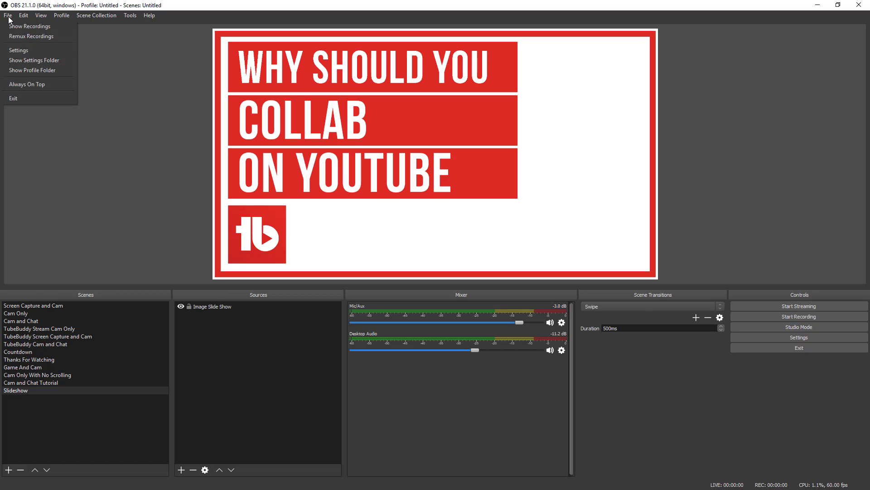
{"action": "left_click", "coordinate": [23, 50]}
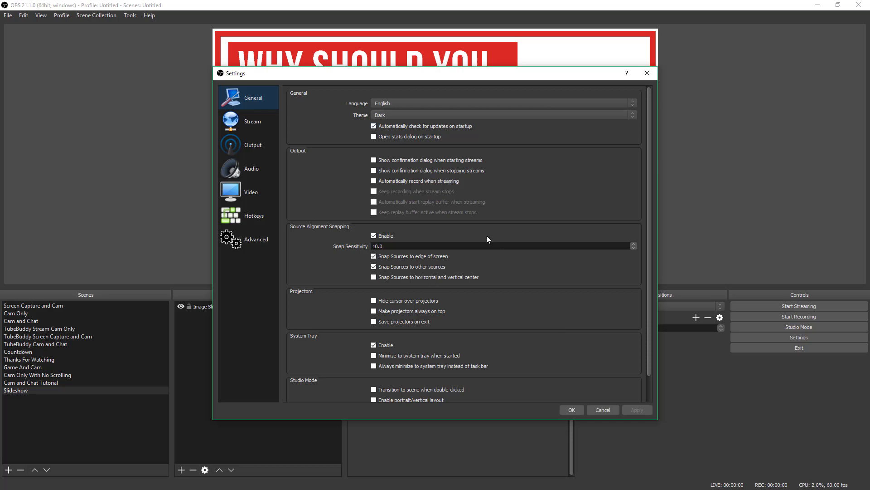
{"action": "left_click", "coordinate": [249, 220]}
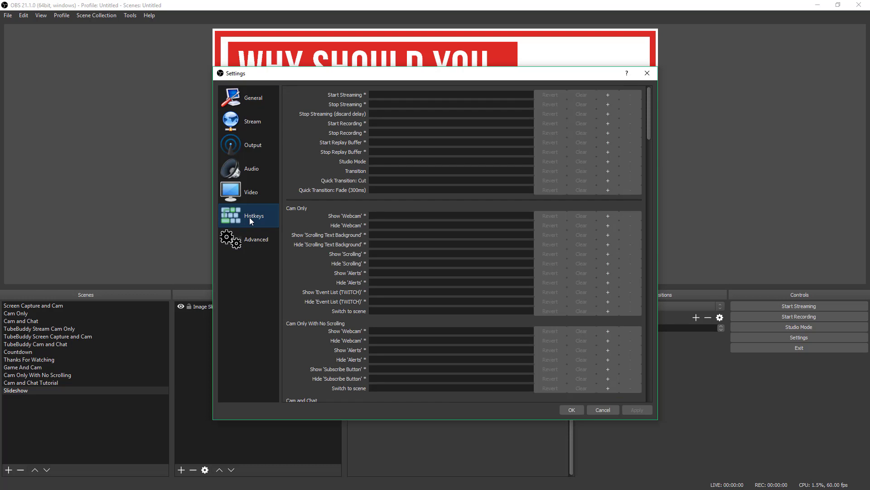
{"action": "scroll", "coordinate": [316, 266], "scroll_direction": "down", "scroll_amount": 15}
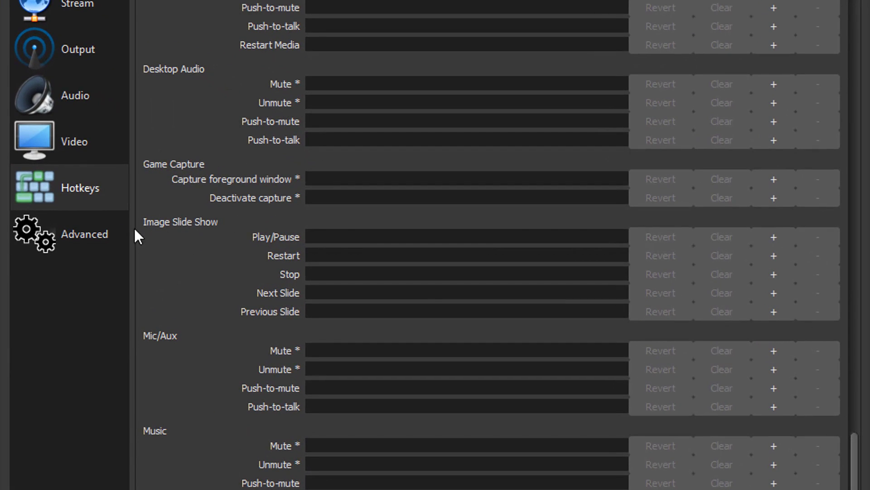
{"action": "left_click", "coordinate": [323, 294]}
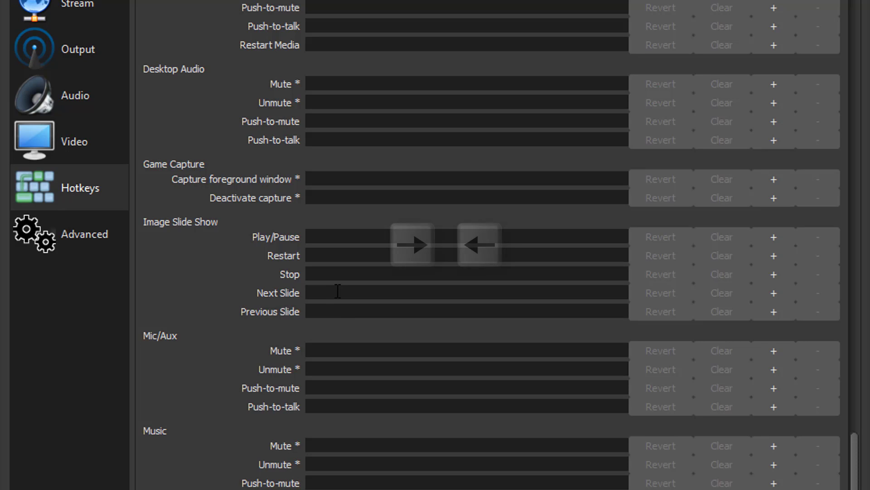
{"action": "key", "text": "Right"}
{"action": "left_click", "coordinate": [336, 307]}
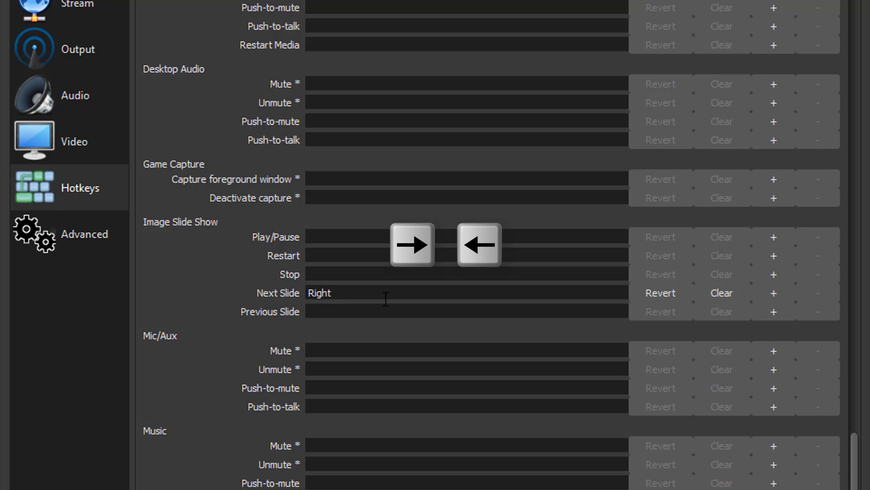
{"action": "key", "text": "Left"}
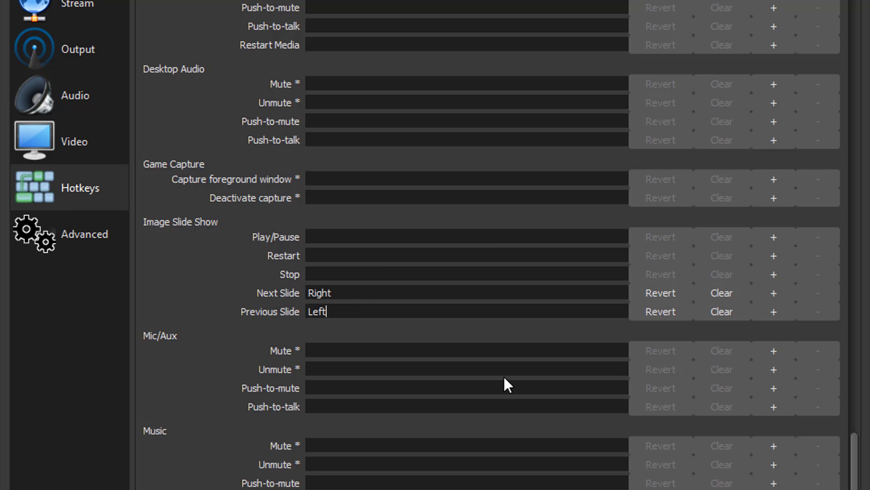
{"action": "left_click", "coordinate": [705, 478]}
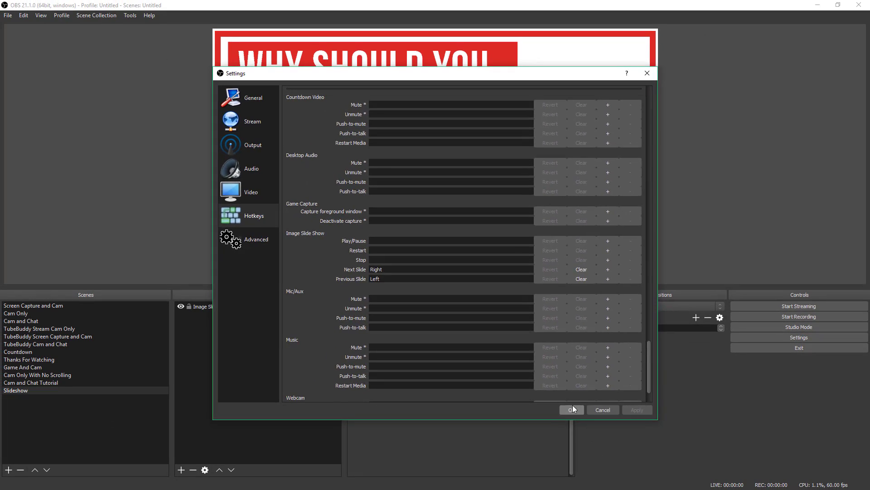
- Close Settings with OK and focus the Image Slide Show source
{"action": "left_click", "coordinate": [629, 479]}
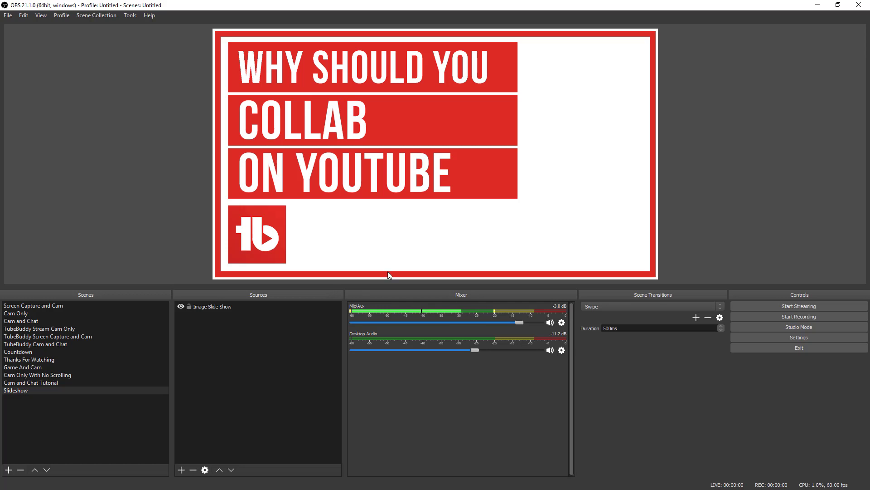
{"action": "left_click", "coordinate": [216, 306]}
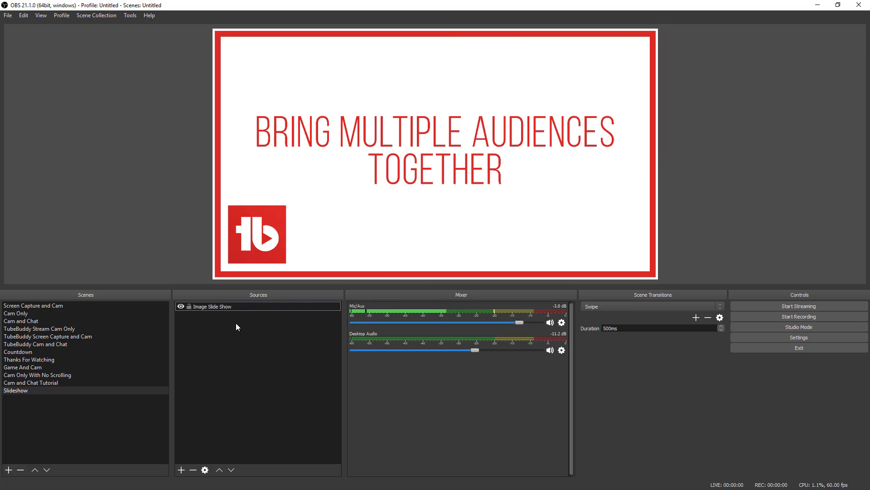